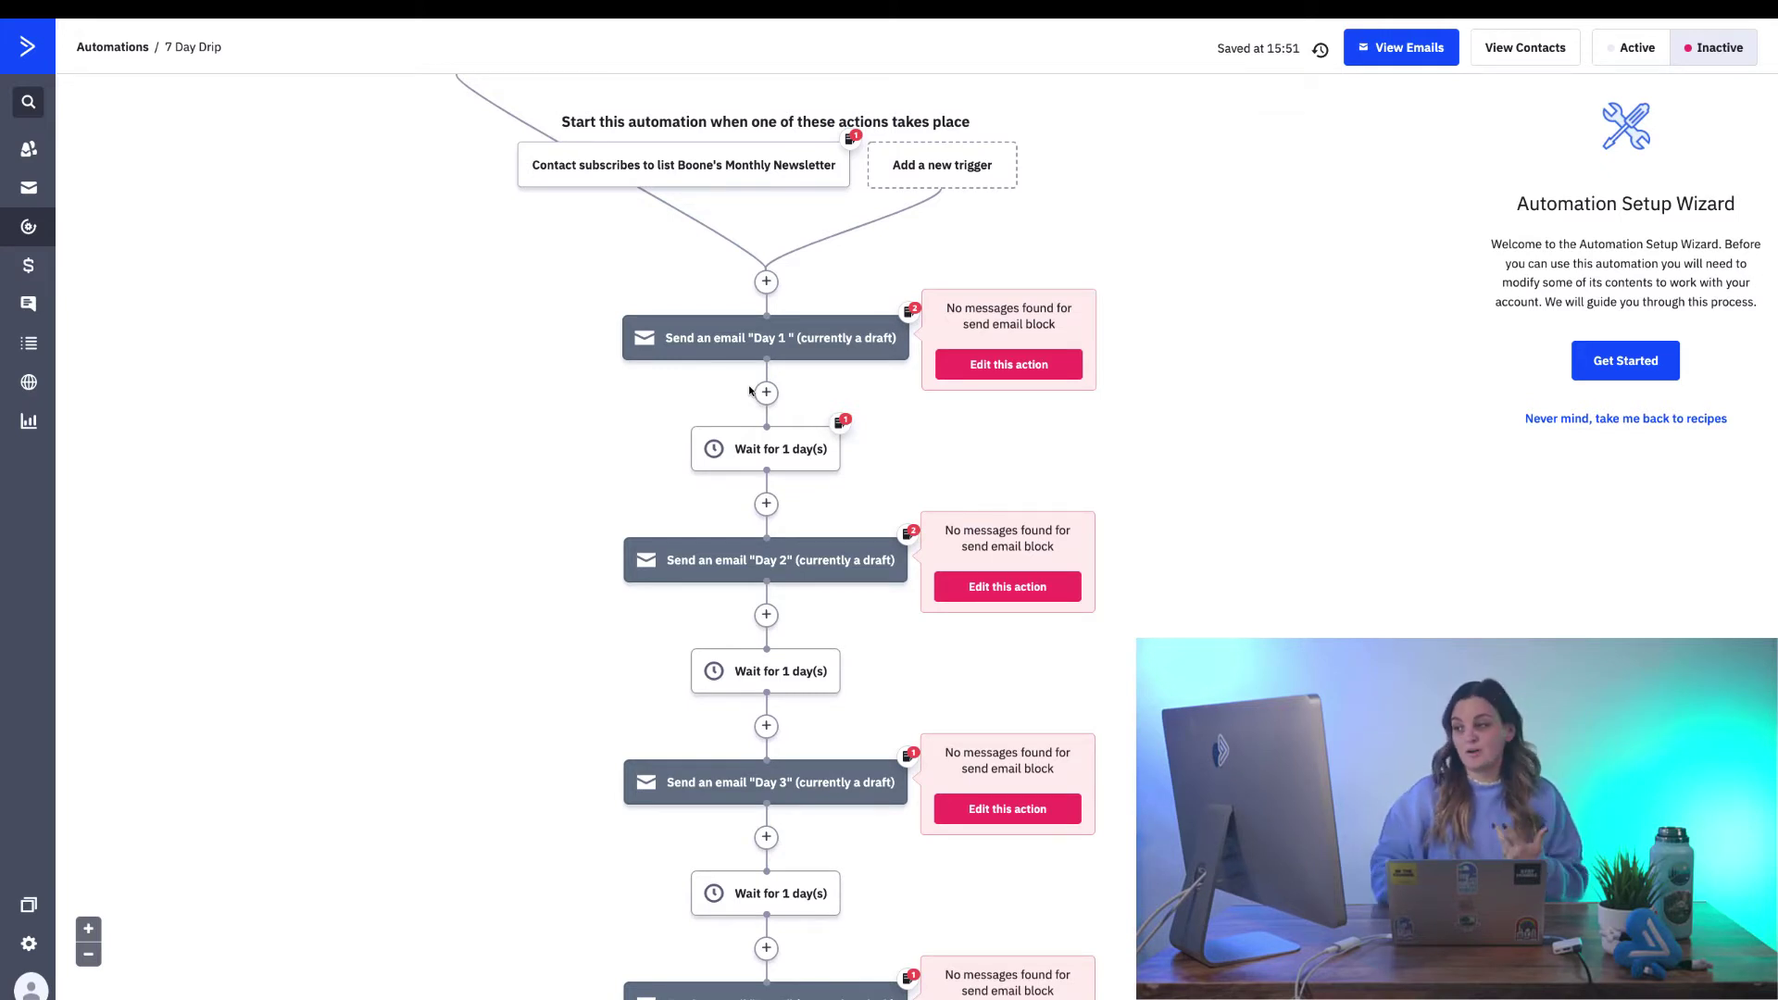
pyautogui.scroll(-1, 735, 447)
pyautogui.scroll(-1, 734, 447)
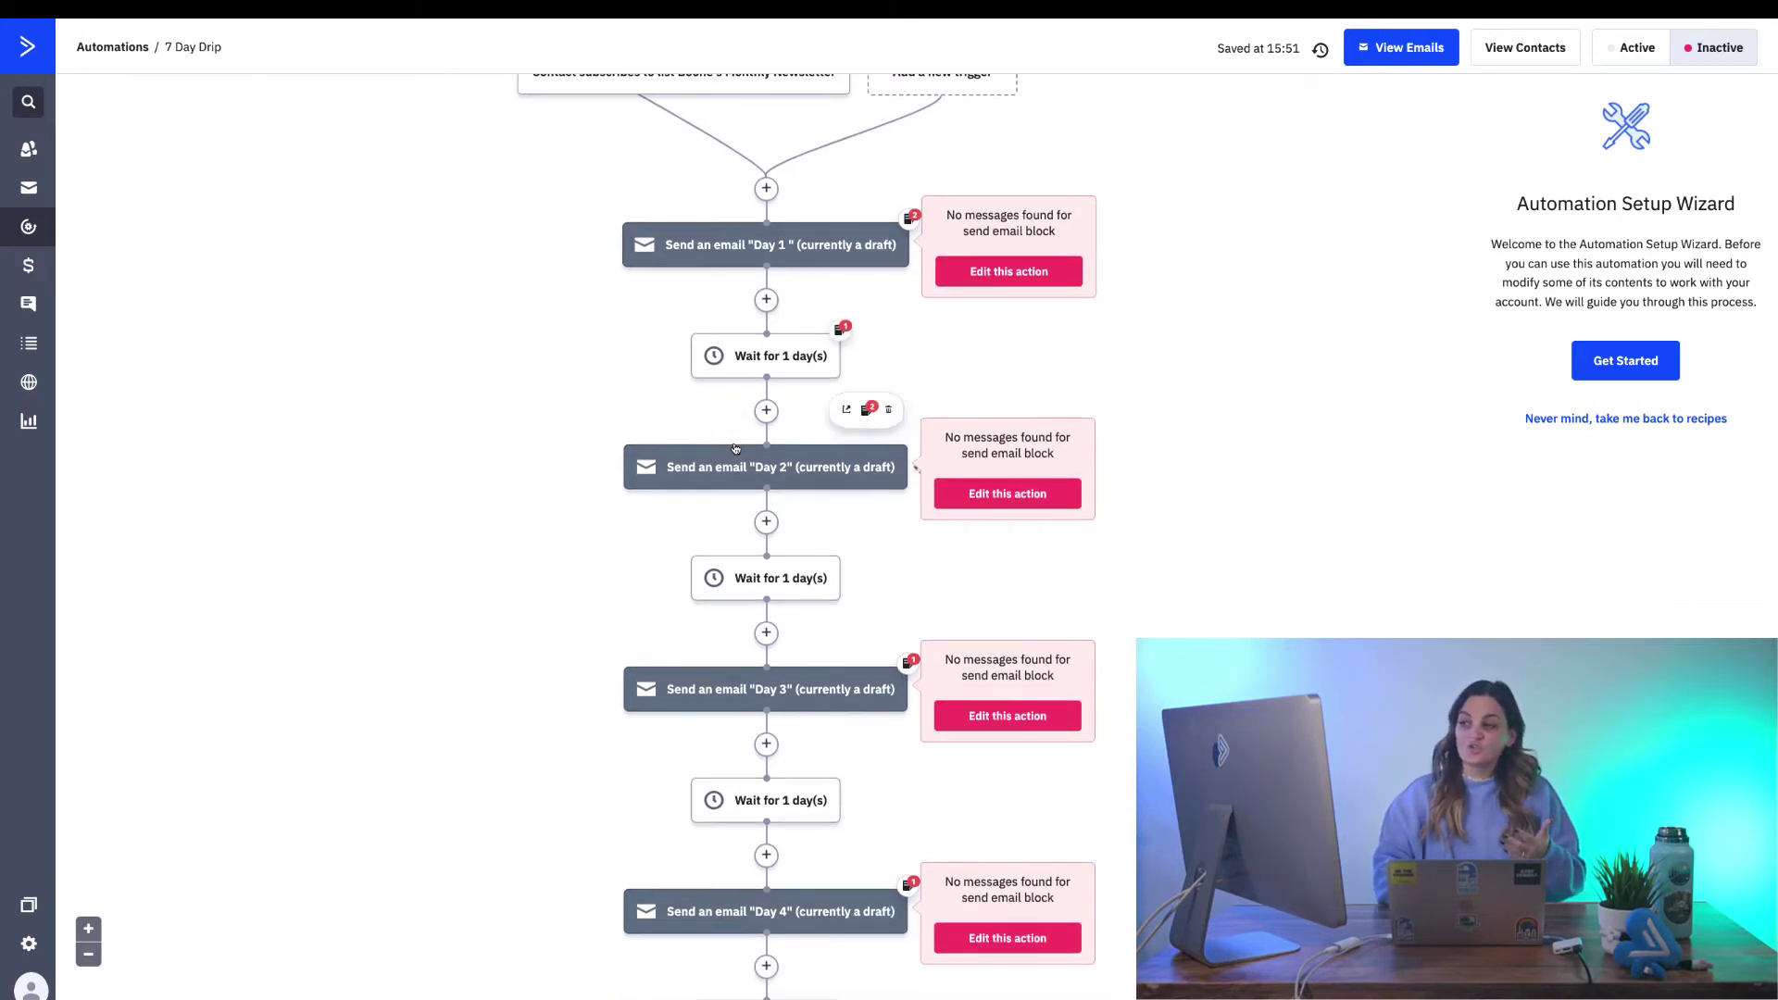
pyautogui.scroll(-1, 735, 448)
pyautogui.scroll(-1, 734, 447)
pyautogui.scroll(-1, 735, 448)
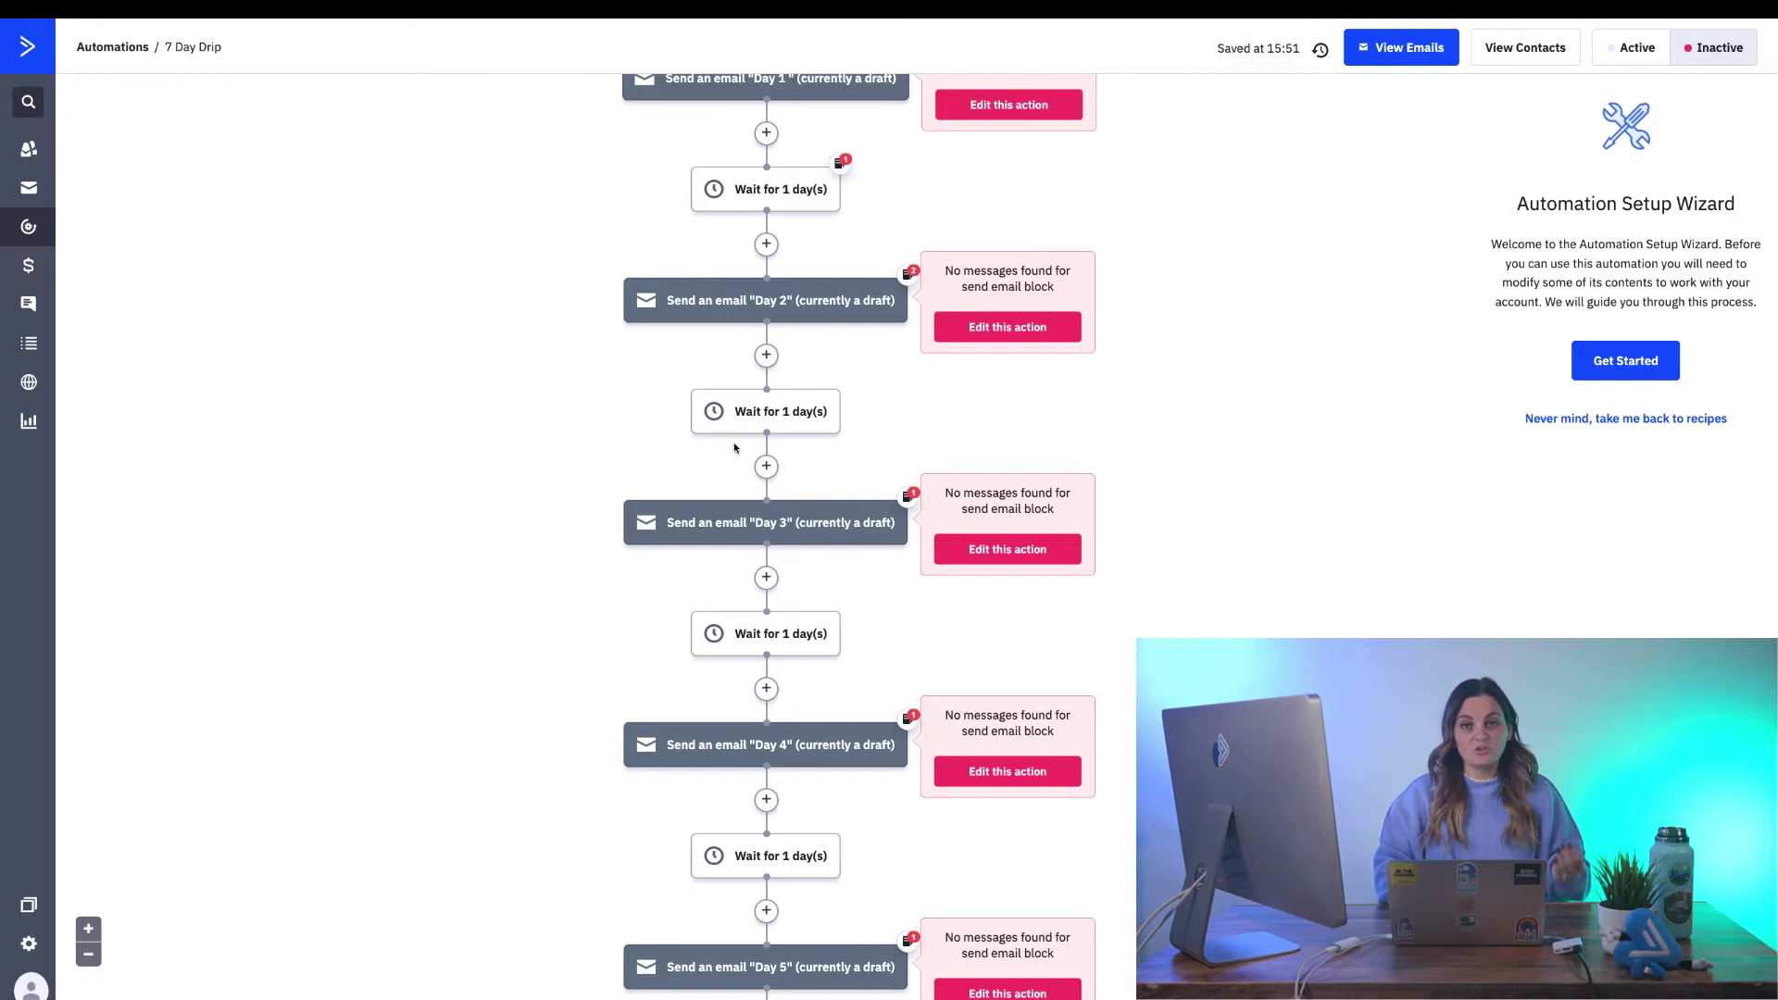
pyautogui.scroll(-1, 735, 449)
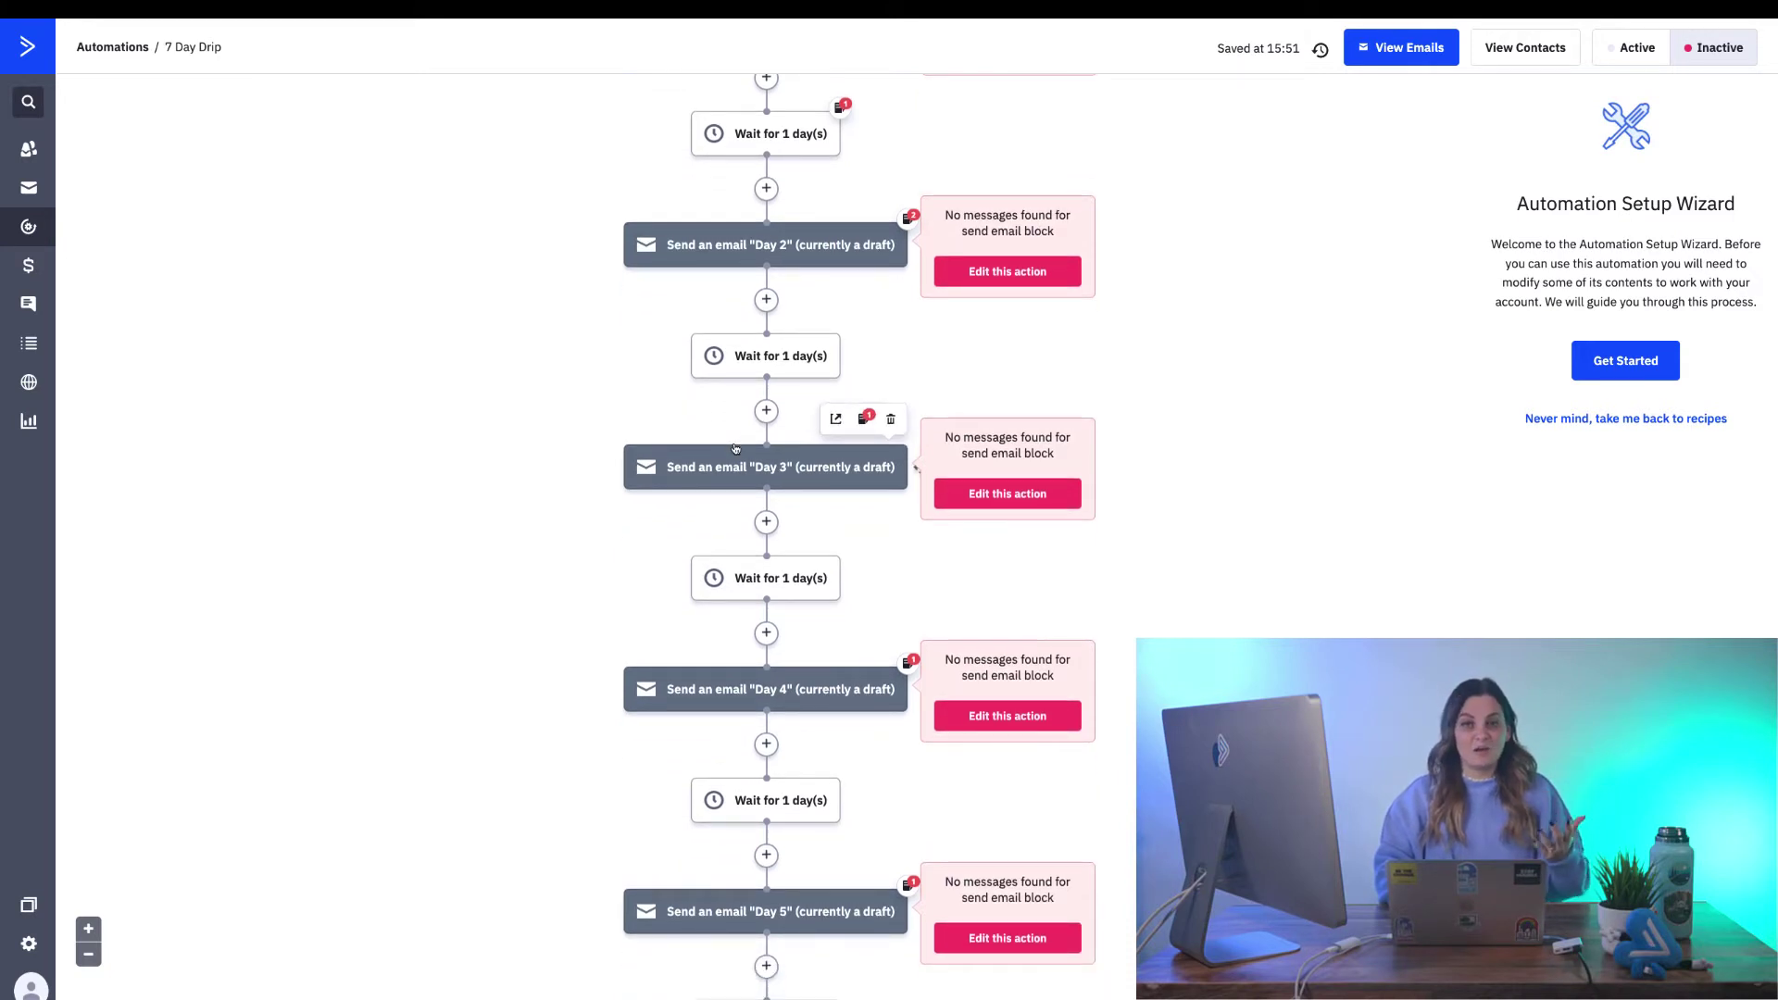
pyautogui.scroll(-2, 735, 449)
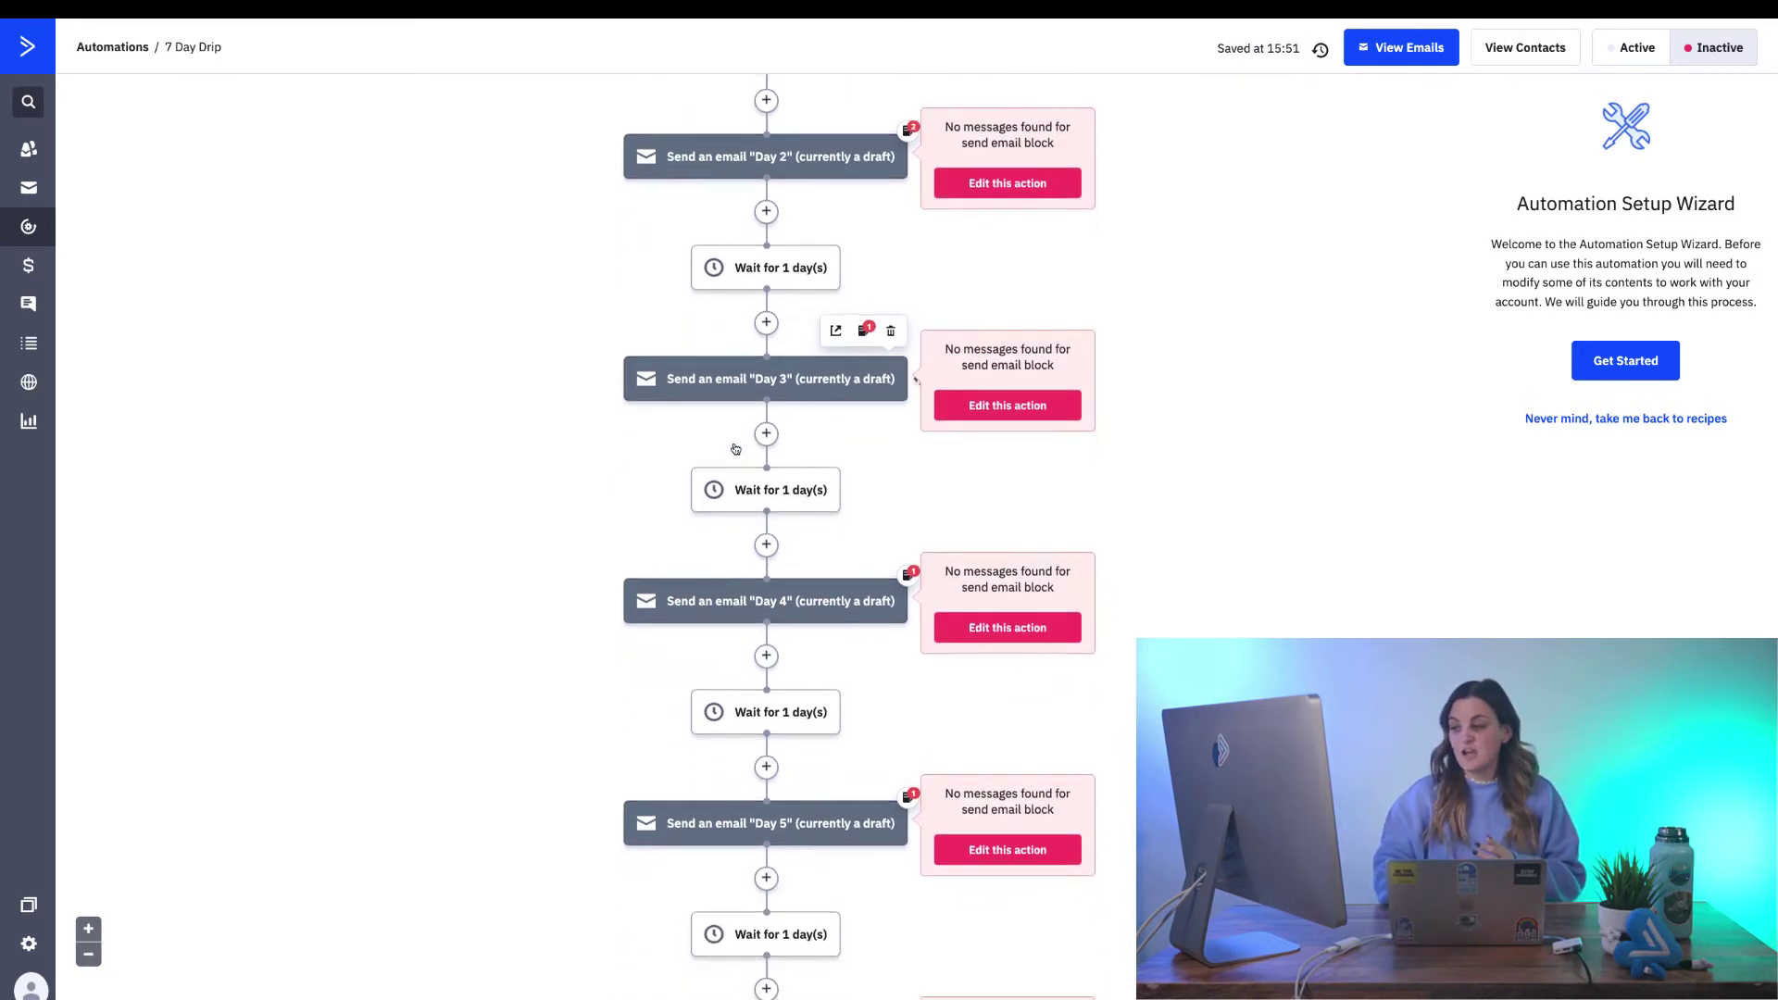
pyautogui.scroll(-2, 734, 448)
pyautogui.scroll(-2, 736, 449)
pyautogui.scroll(-2, 735, 447)
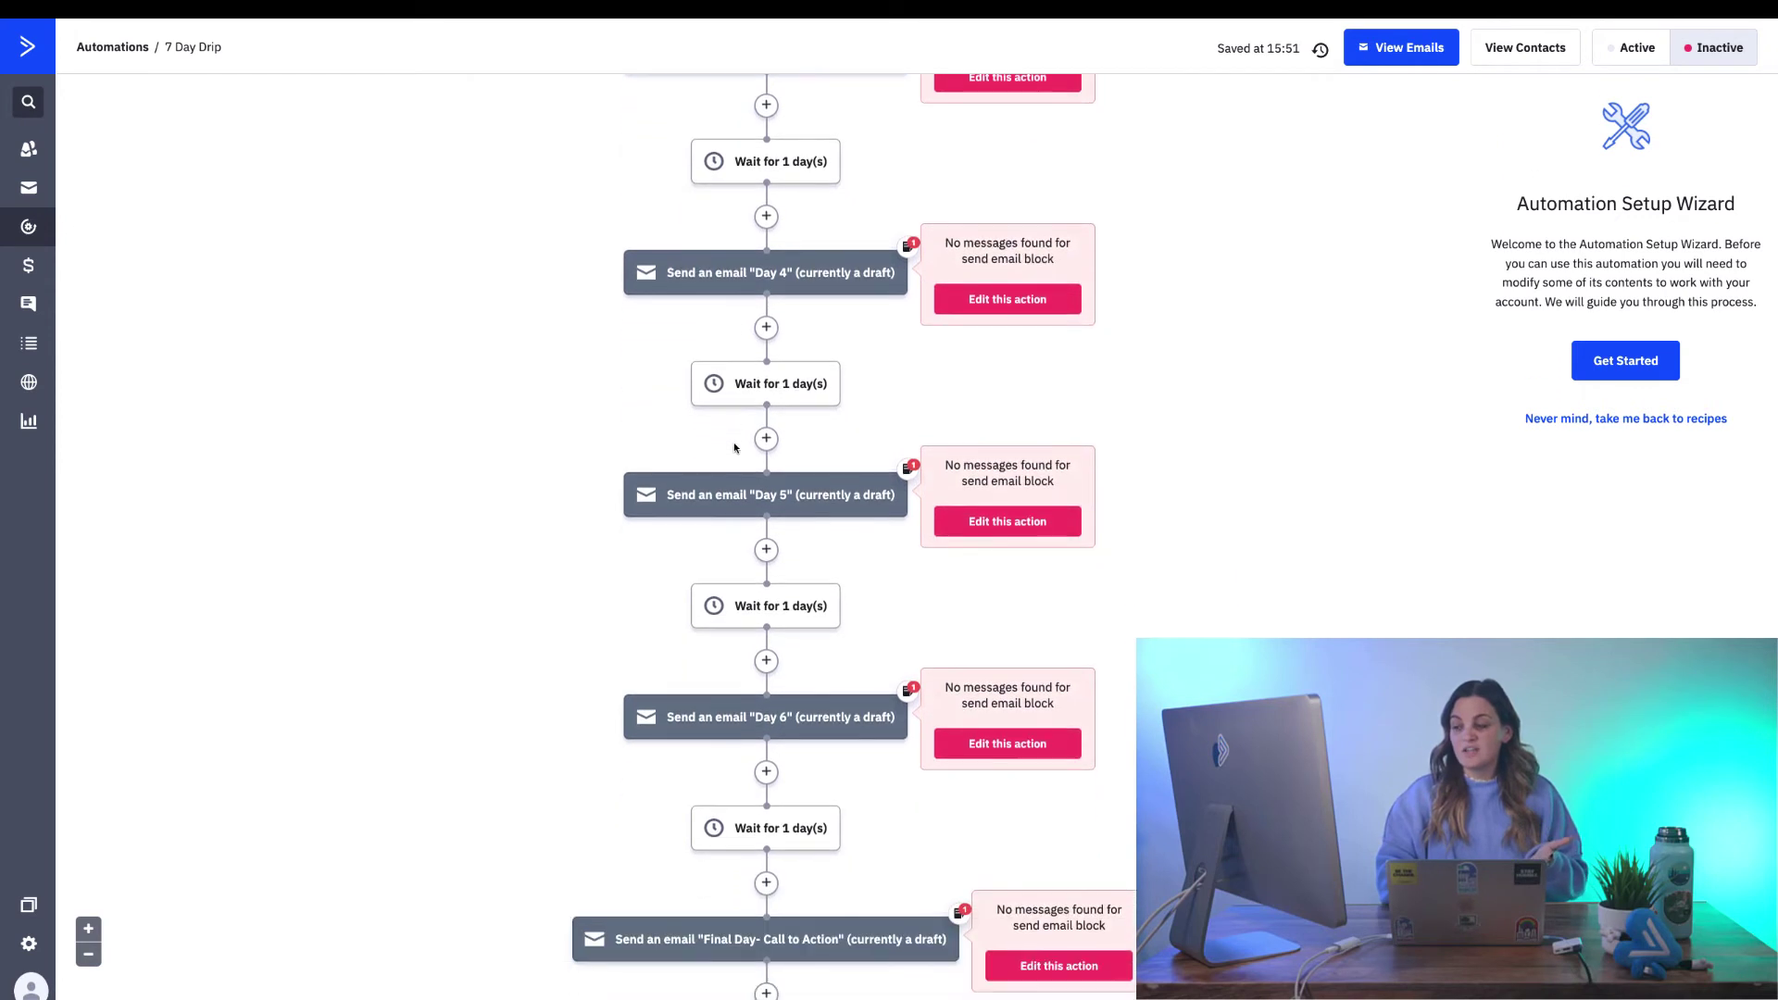
pyautogui.scroll(-2, 734, 447)
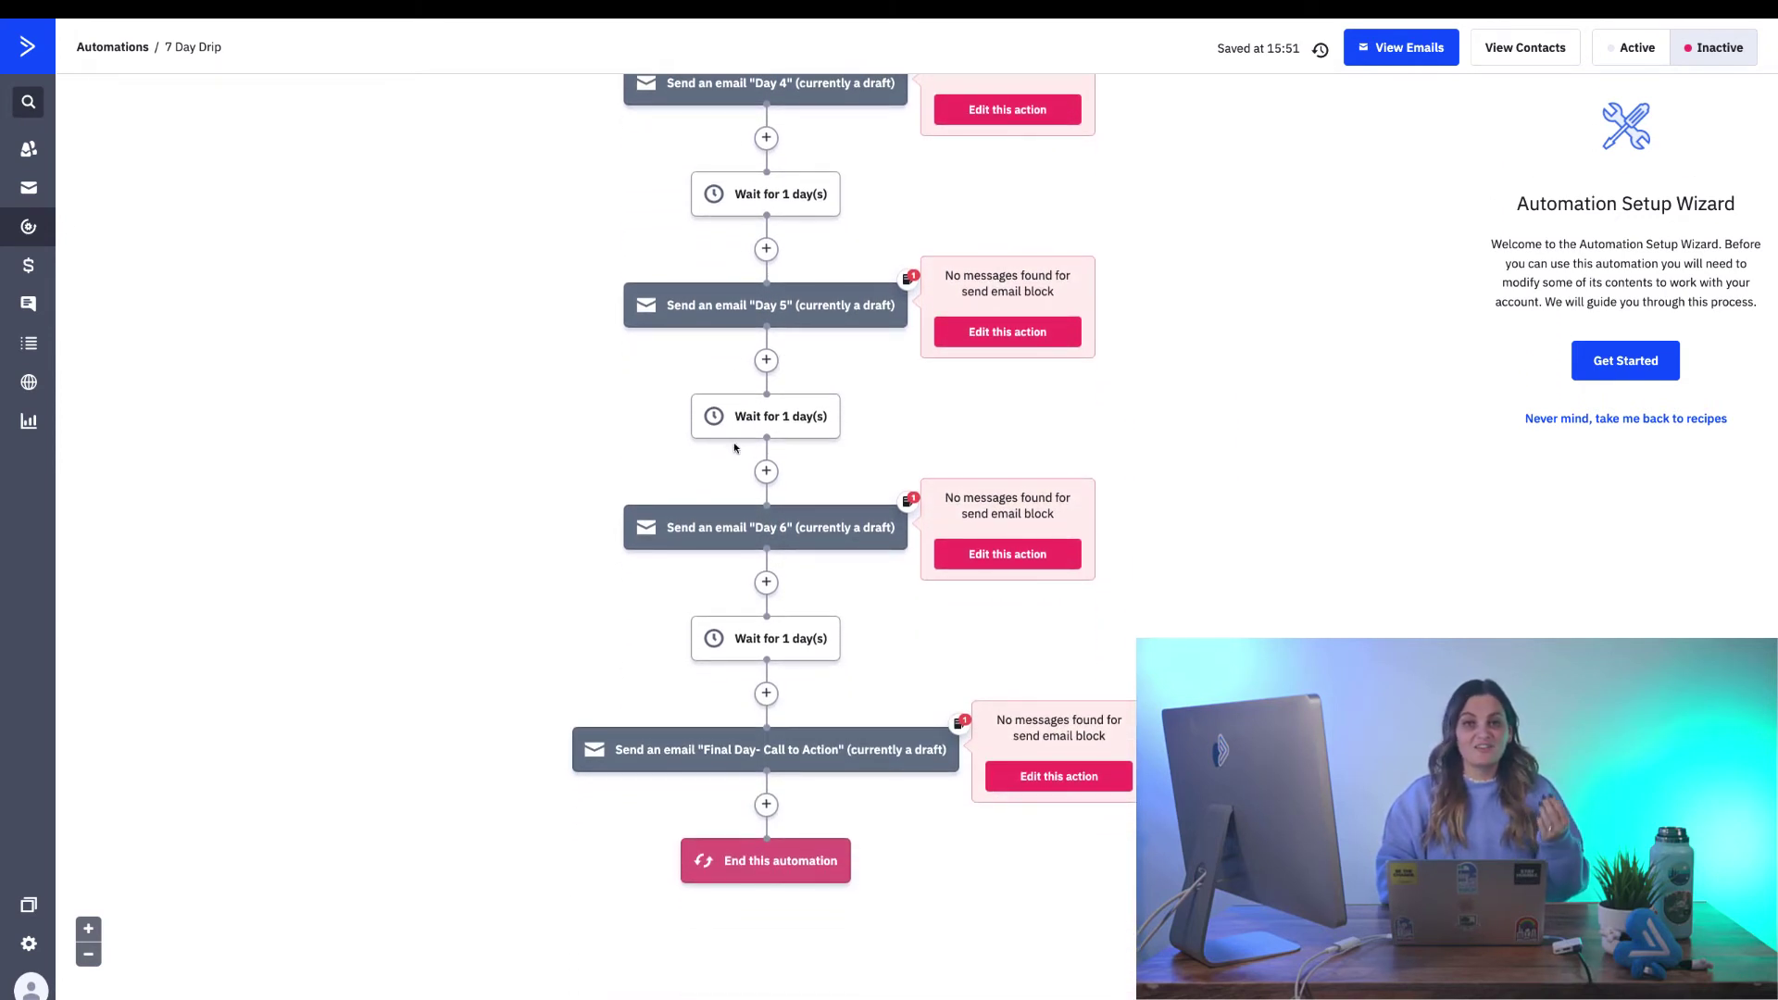
pyautogui.scroll(2, 734, 448)
pyautogui.scroll(1, 735, 447)
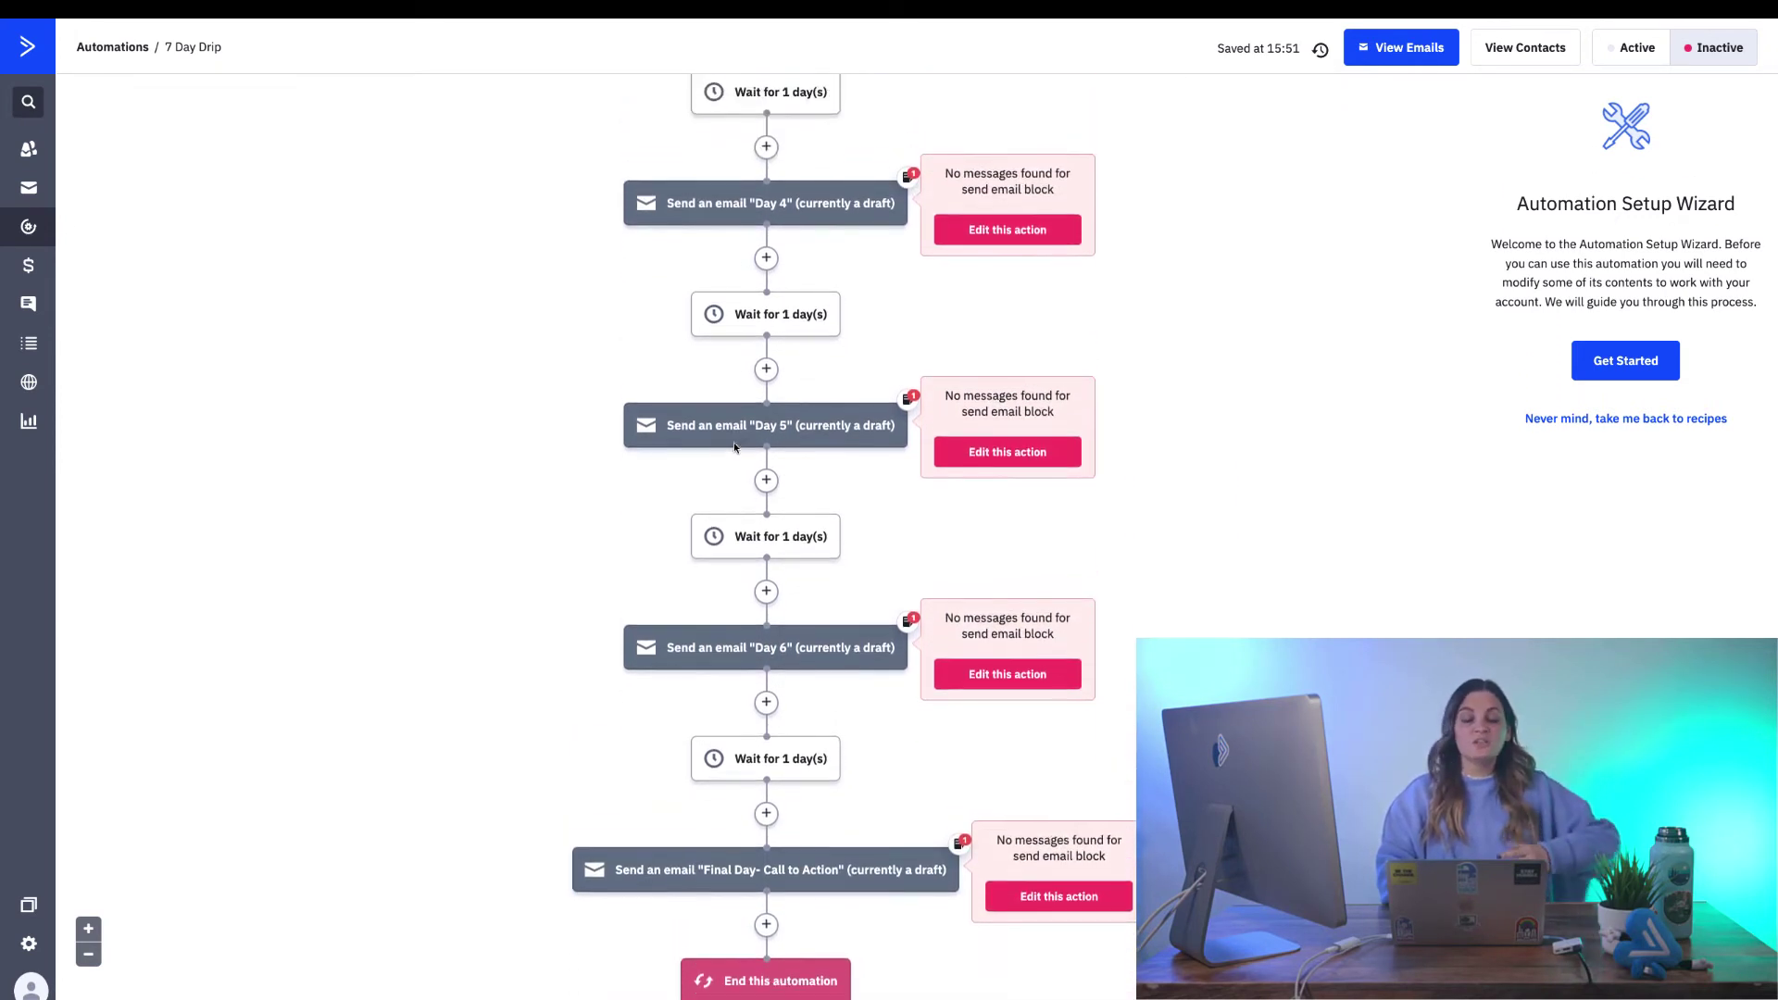
pyautogui.scroll(2, 735, 448)
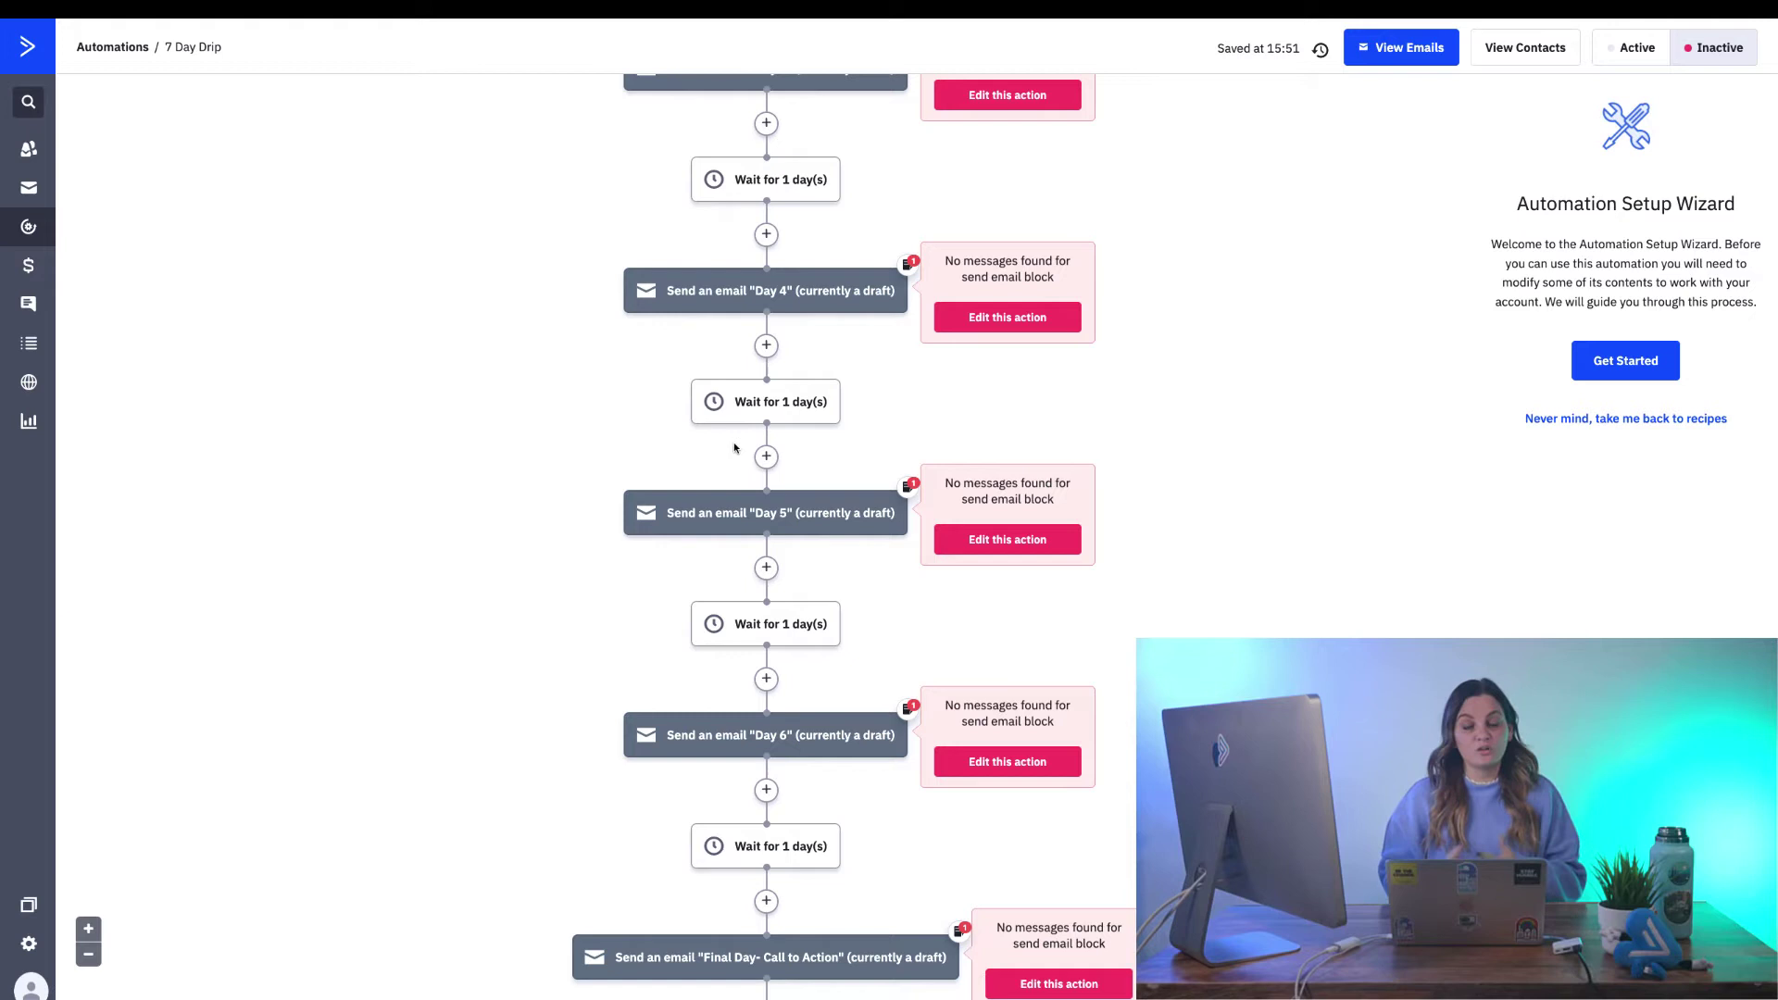
pyautogui.scroll(2, 734, 443)
pyautogui.scroll(2, 733, 443)
pyautogui.scroll(2, 734, 443)
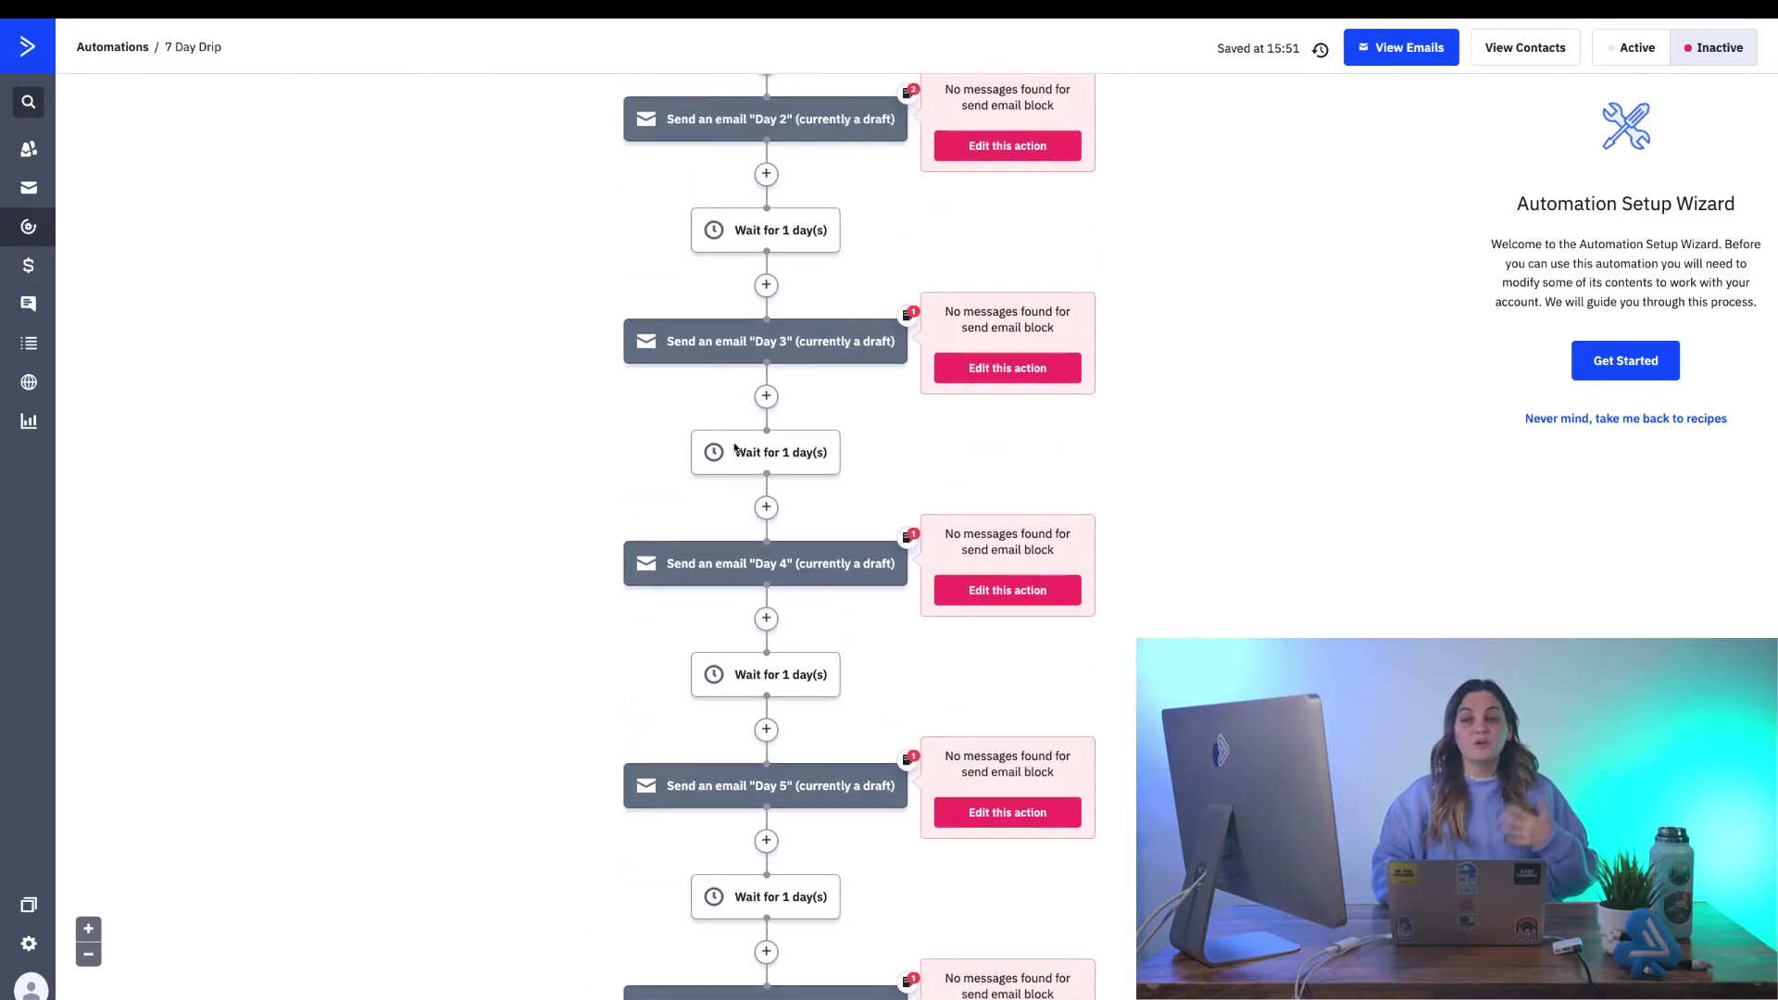
pyautogui.scroll(1, 734, 442)
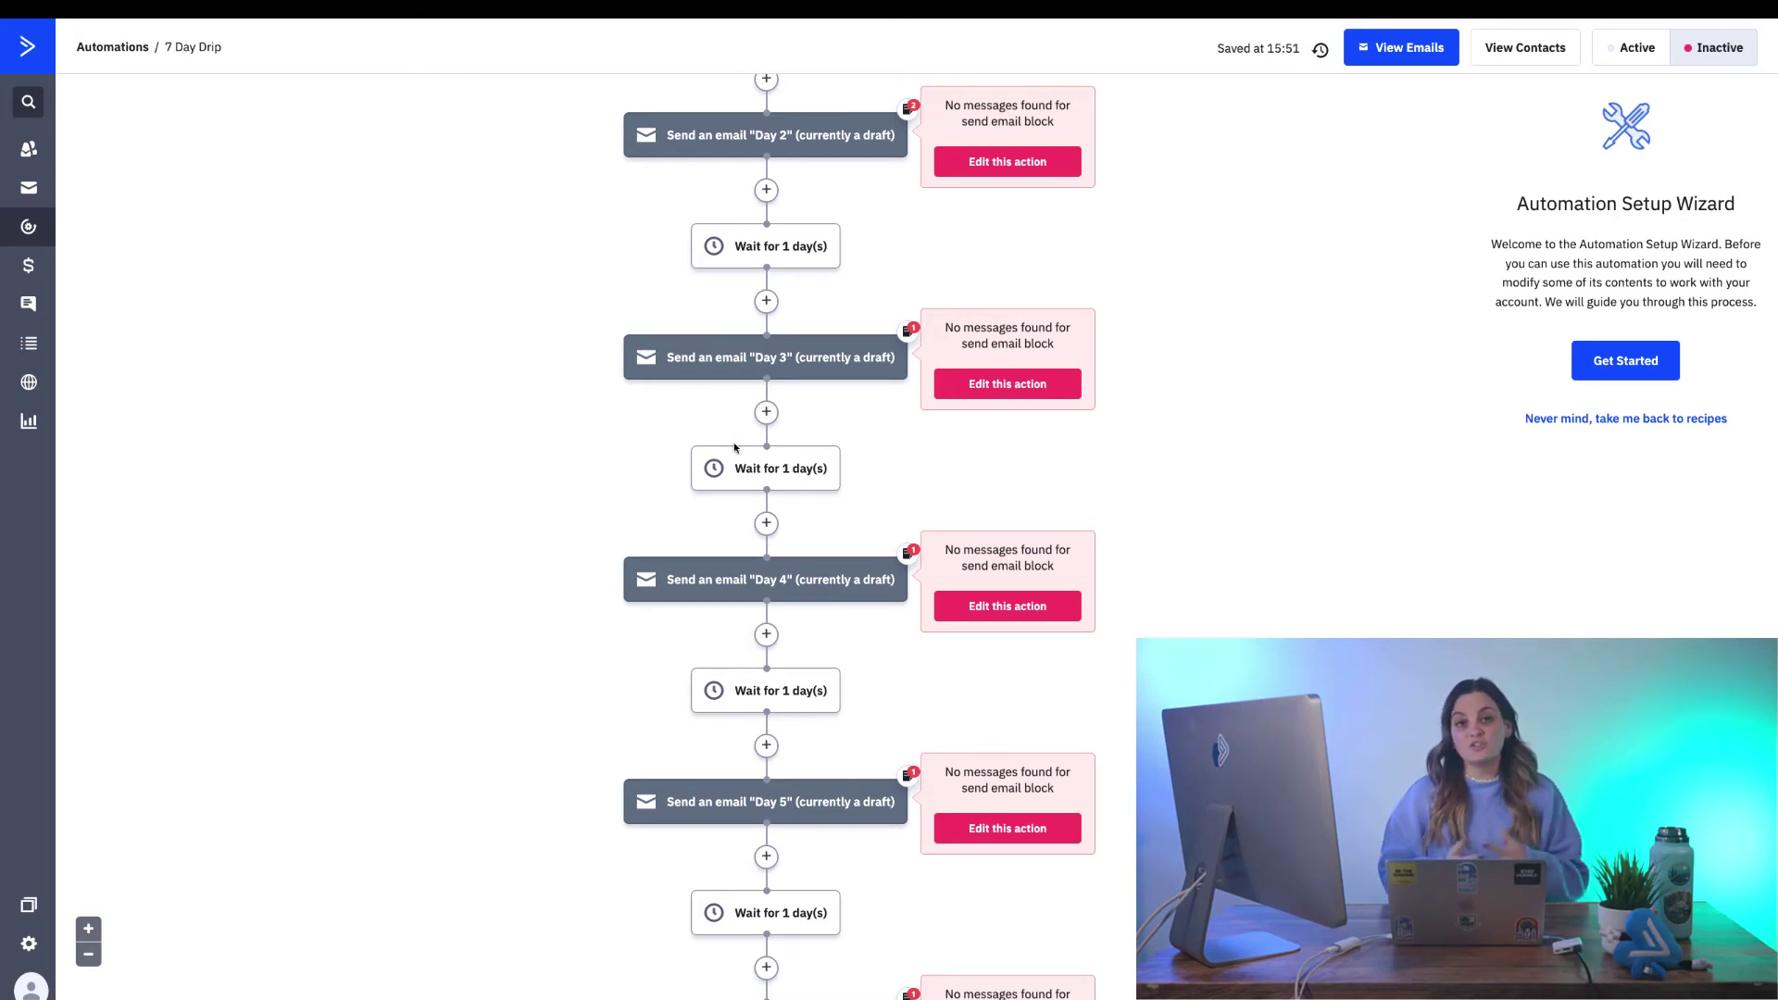
pyautogui.scroll(-2, 734, 448)
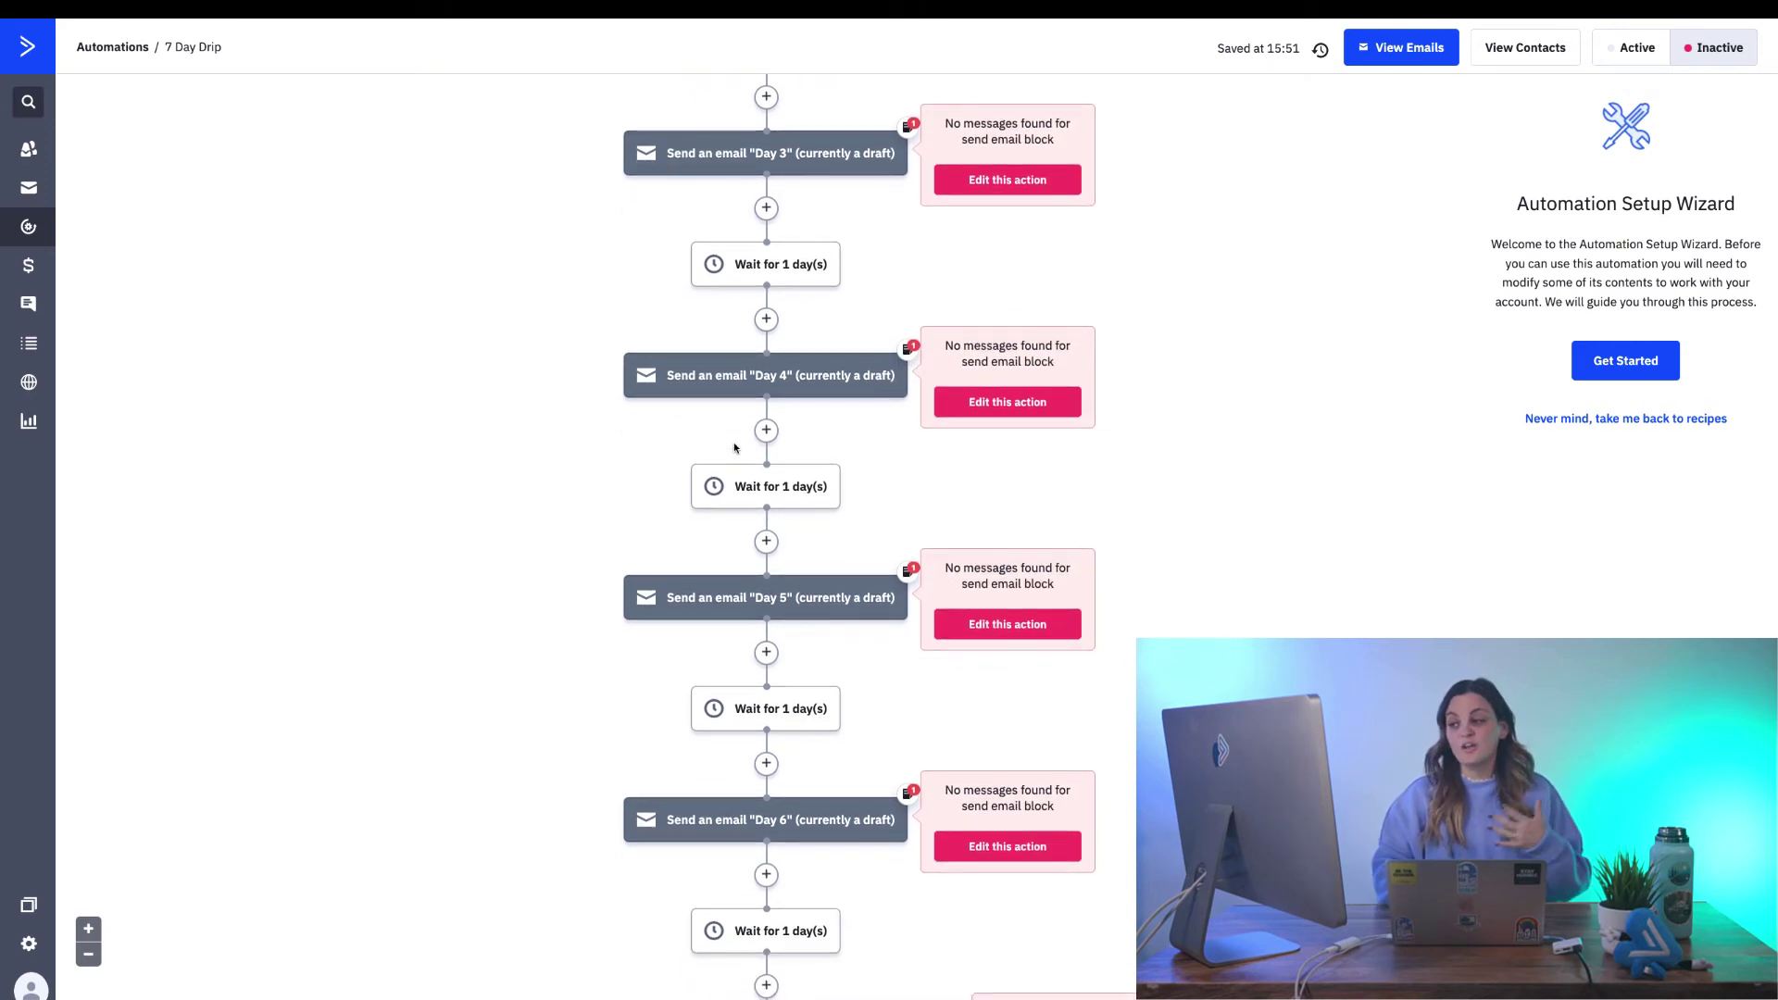
pyautogui.scroll(-3, 734, 448)
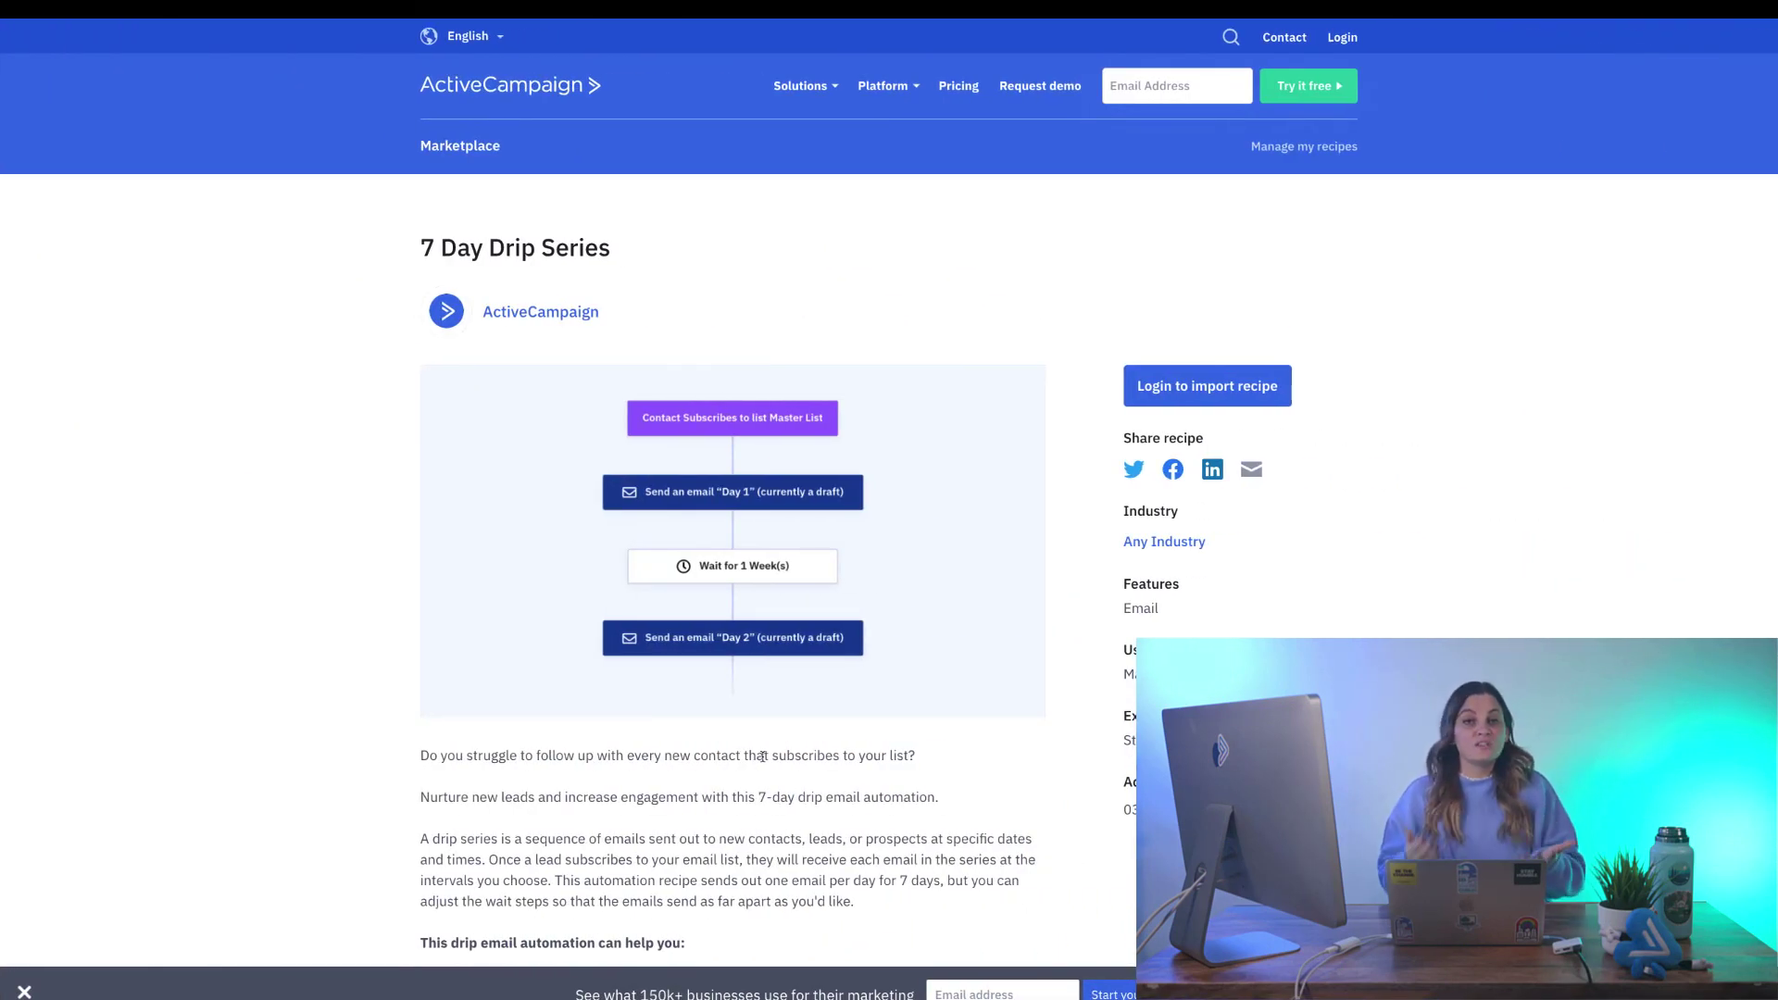
pyautogui.scroll(-1, 762, 756)
pyautogui.scroll(-1, 762, 757)
pyautogui.scroll(-1, 762, 756)
pyautogui.scroll(-1, 763, 759)
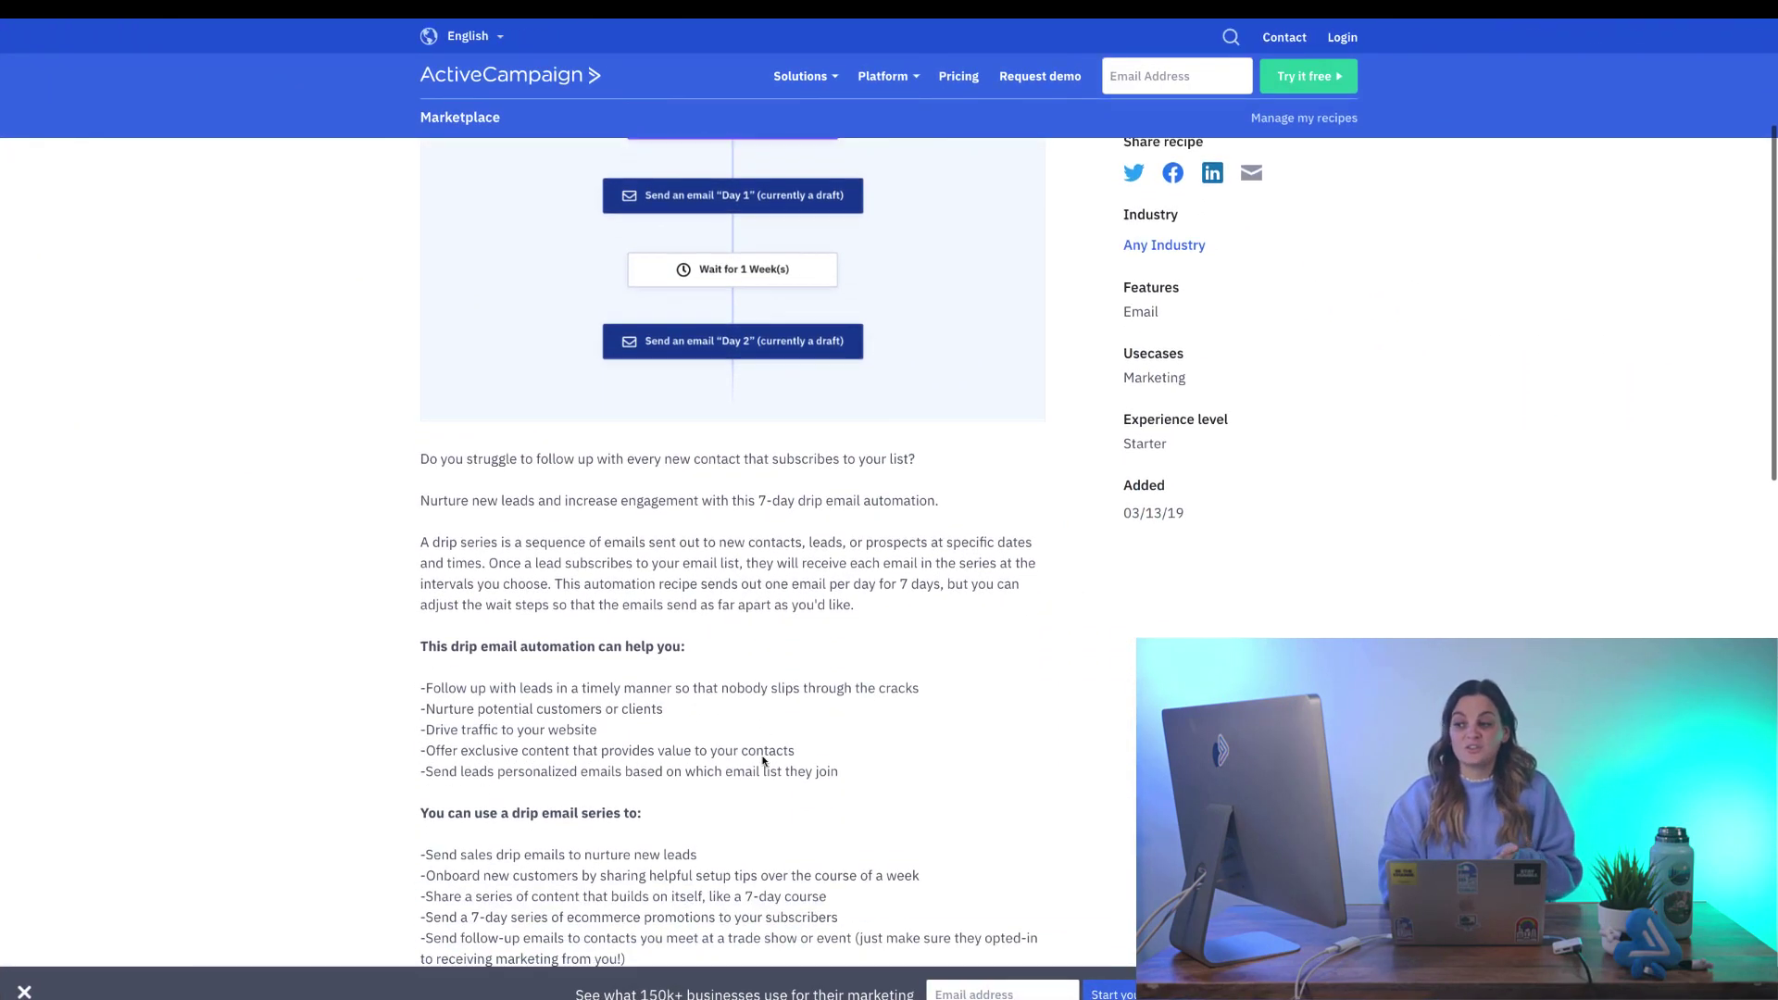